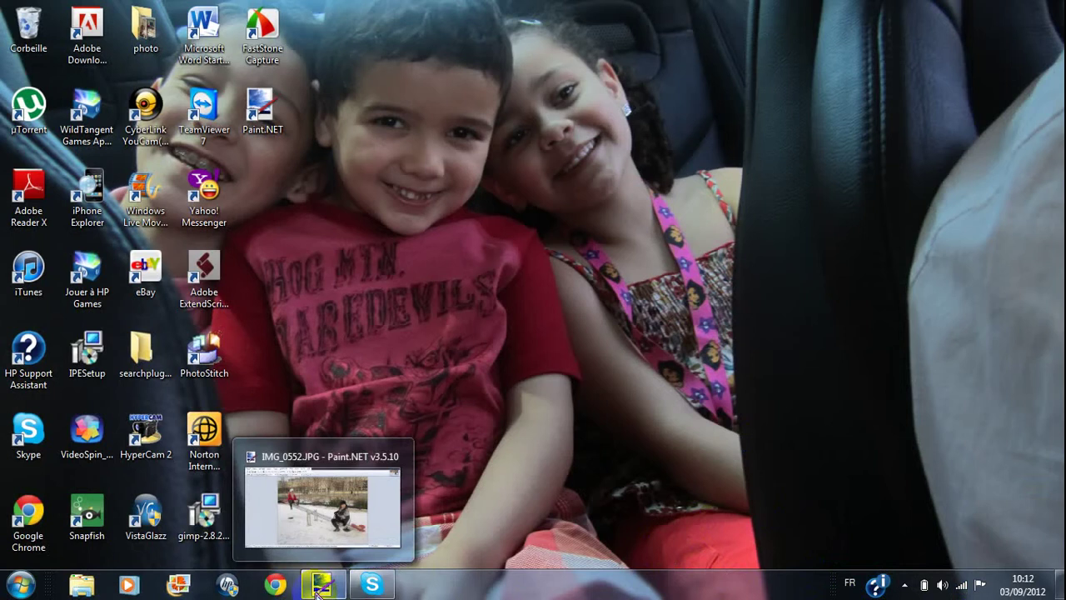
Step: Switch to Paint.NET and outline the girl in the red coat with the Lasso, selecting an area about 565 by 1009 pixels
left_click(317, 588)
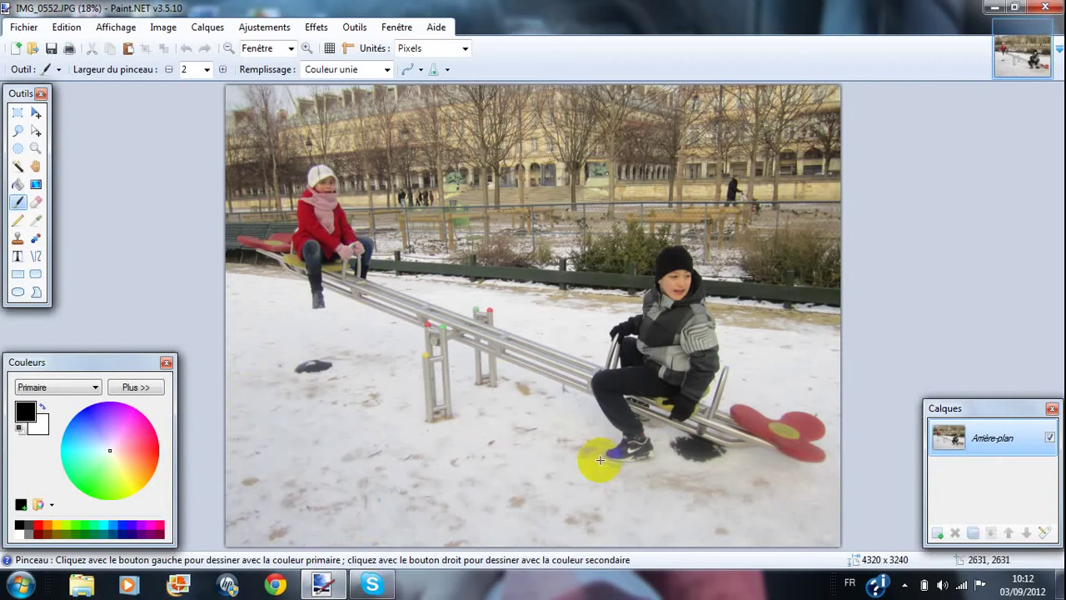
mouse_move(662, 367)
left_mouse_down()
mouse_move(697, 415)
mouse_move(629, 433)
mouse_move(618, 384)
mouse_move(322, 175)
mouse_move(358, 156)
mouse_move(304, 282)
left_mouse_up()
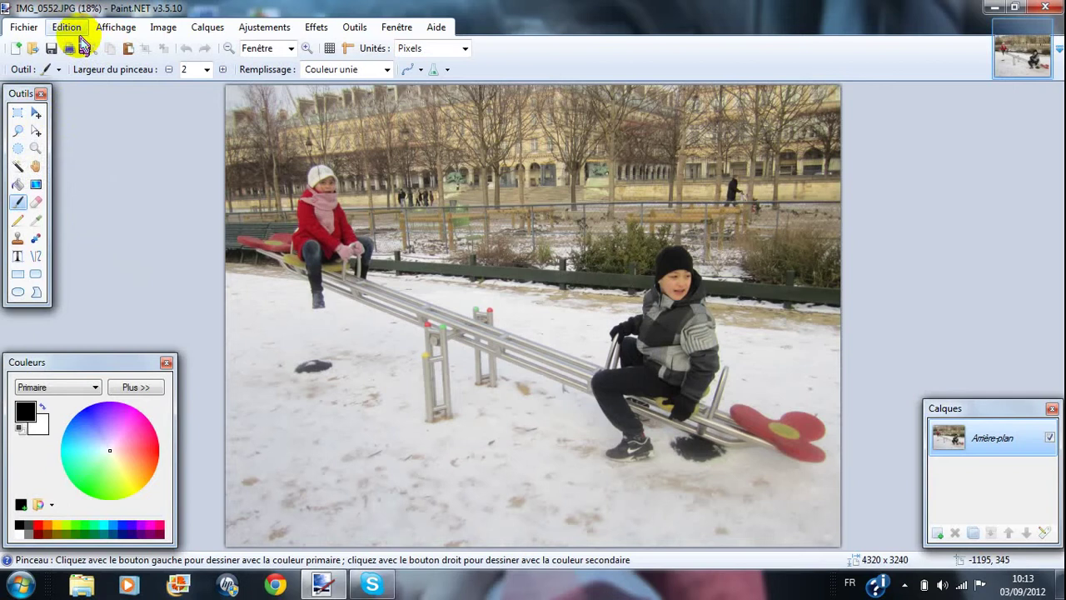
left_click(18, 130)
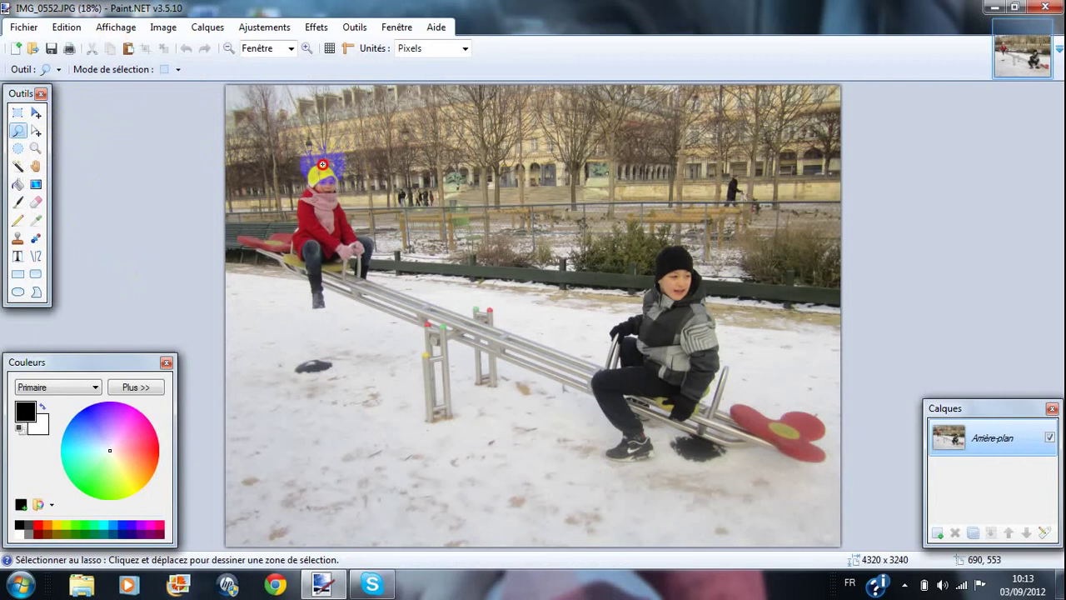
mouse_move(323, 164)
left_mouse_down()
mouse_move(306, 176)
mouse_move(296, 239)
mouse_move(318, 308)
mouse_move(330, 241)
mouse_move(333, 258)
mouse_move(367, 253)
mouse_move(361, 275)
mouse_move(374, 262)
mouse_move(375, 244)
mouse_move(359, 235)
left_mouse_up()
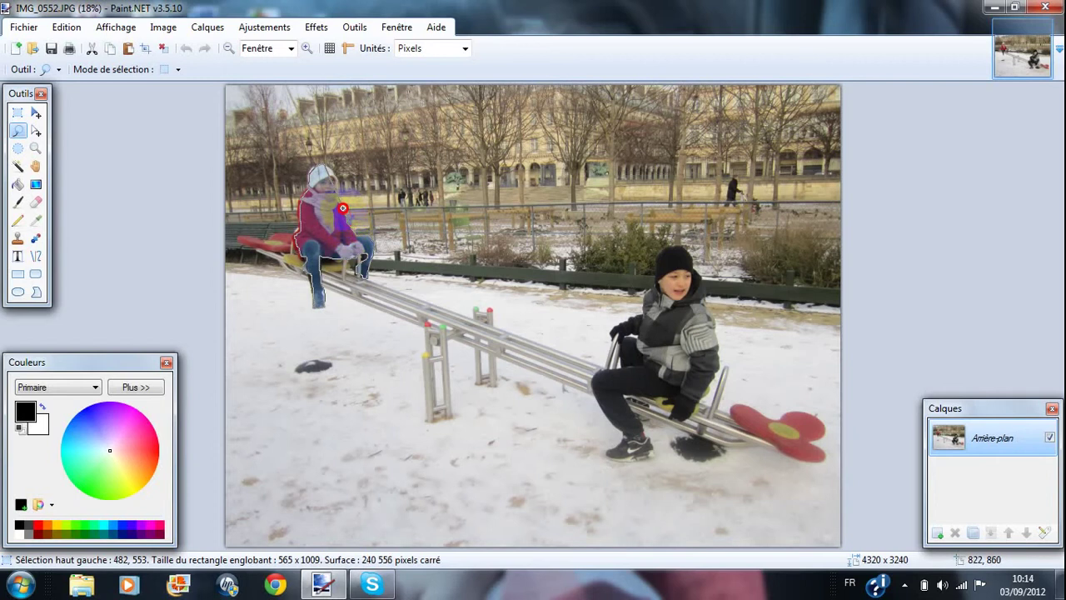
left_click_drag(338, 199, 336, 174)
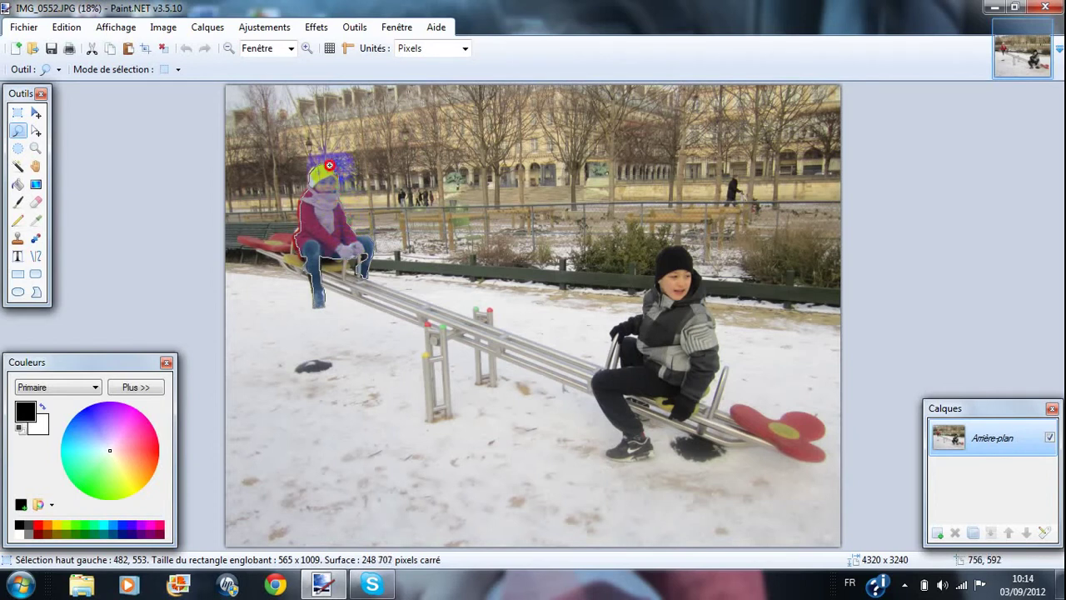
left_click_drag(322, 165, 319, 165)
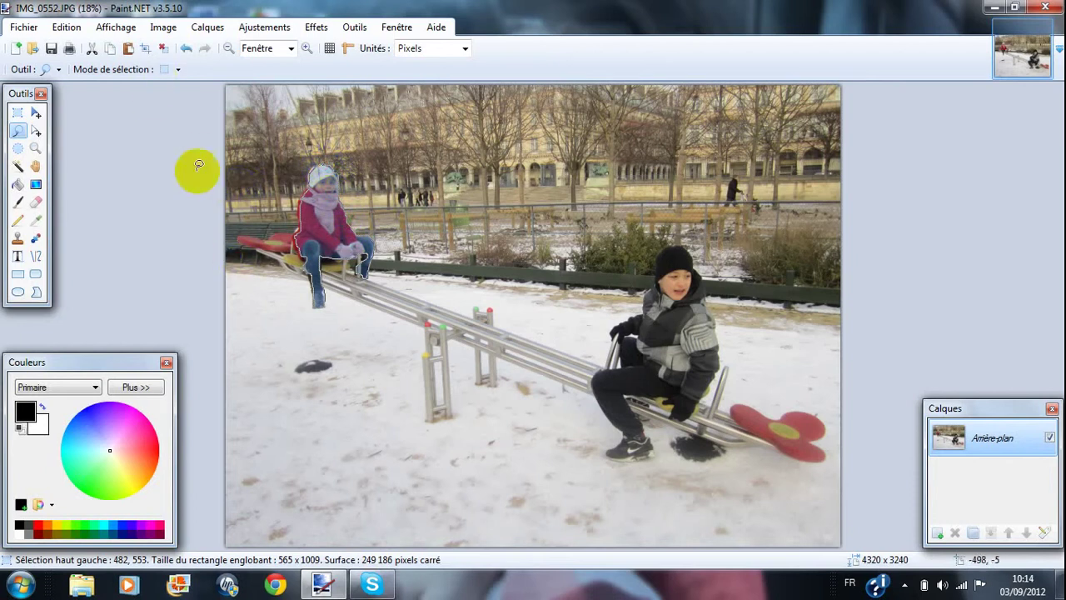
Step: Copy the selected girl and paste the copy onto the same layer
left_click(112, 49)
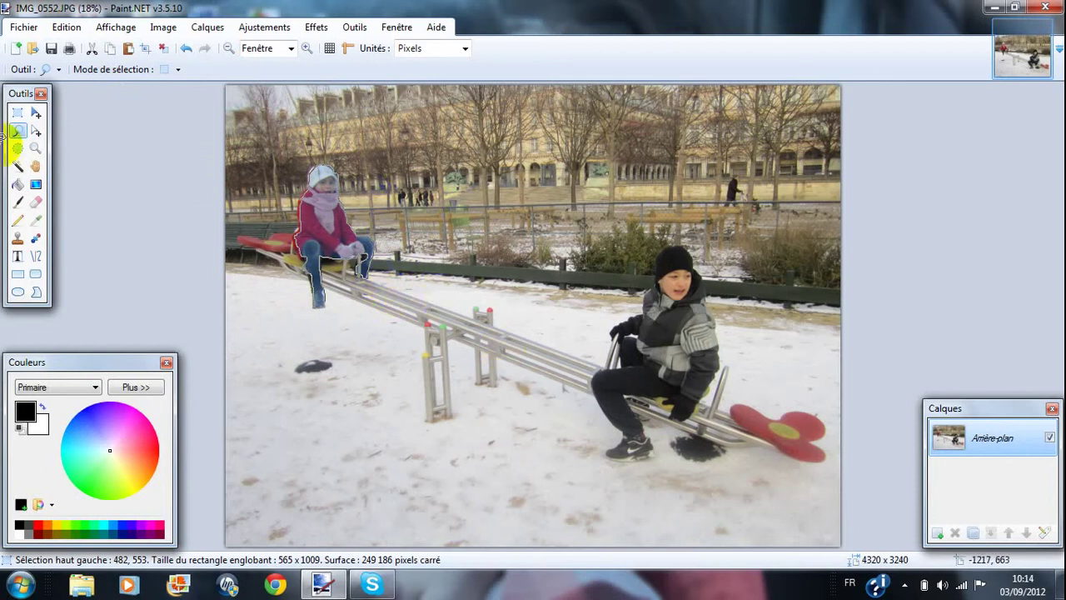
left_click(66, 27)
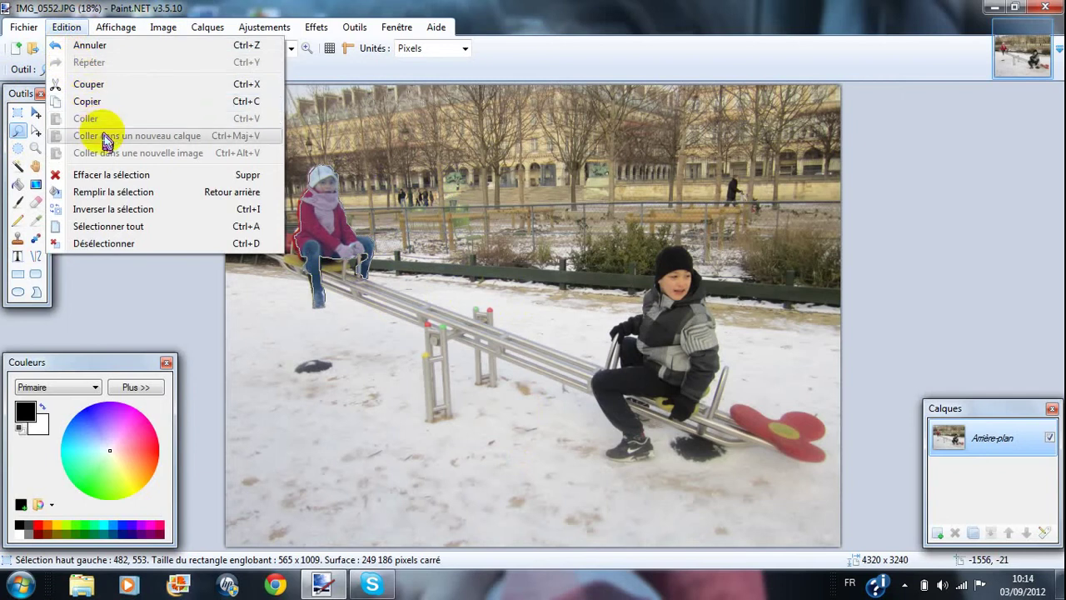
left_click(99, 101)
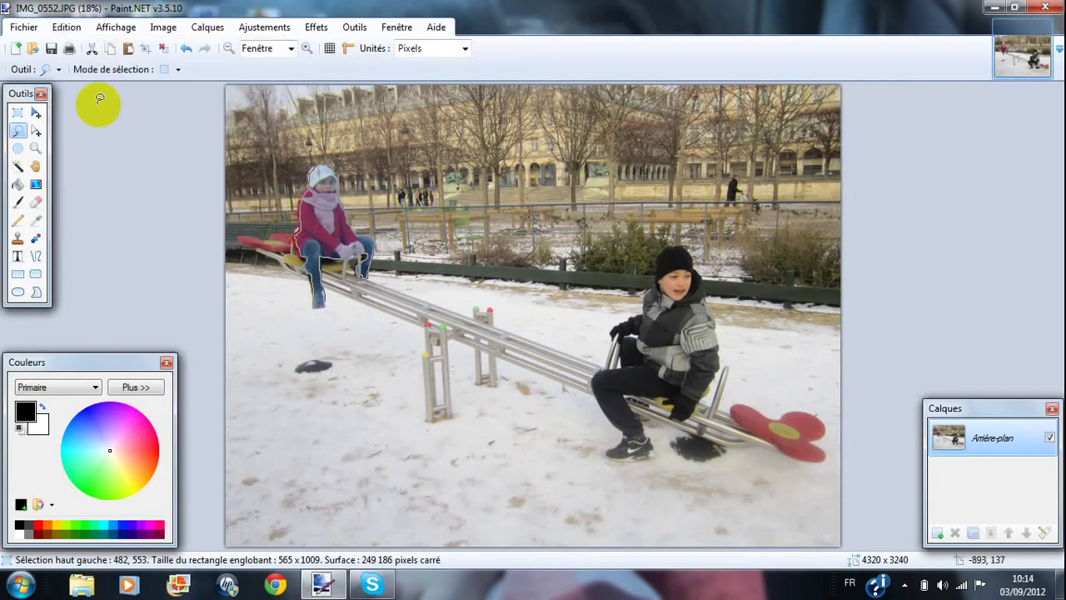
left_click(67, 28)
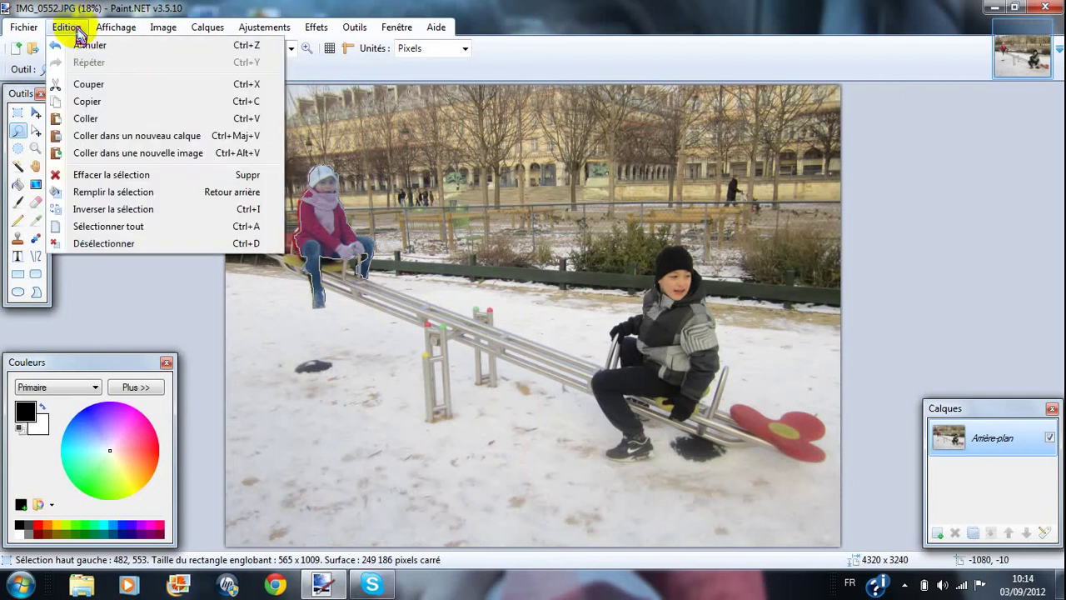
left_click(97, 118)
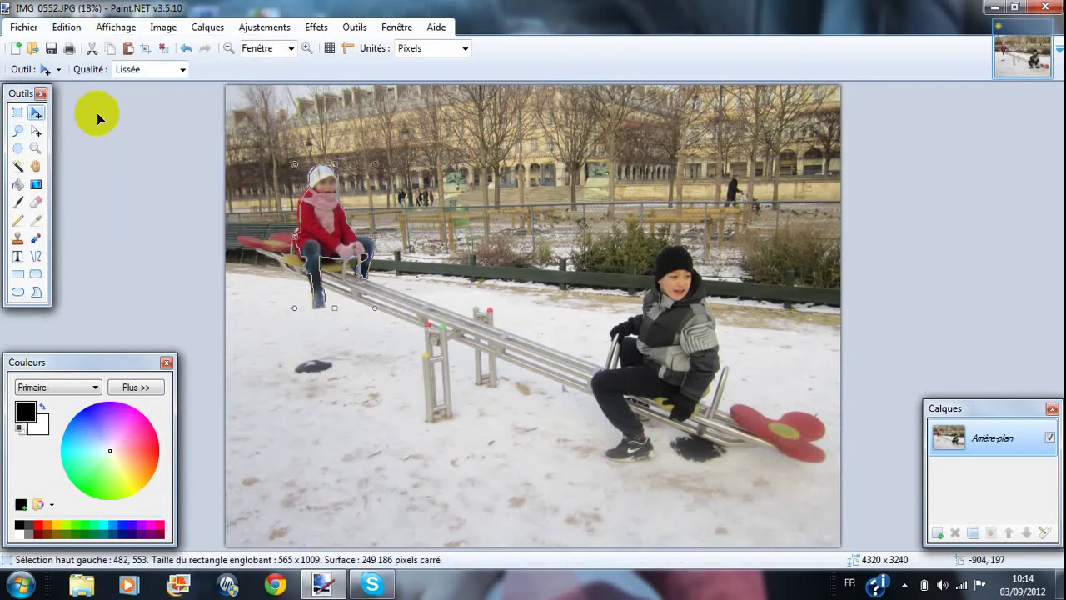
Step: Mirror the pasted girl horizontally at about 646 by 1009 pixels and place her on the seesaw beam in front of the original
left_click_drag(363, 167, 431, 277)
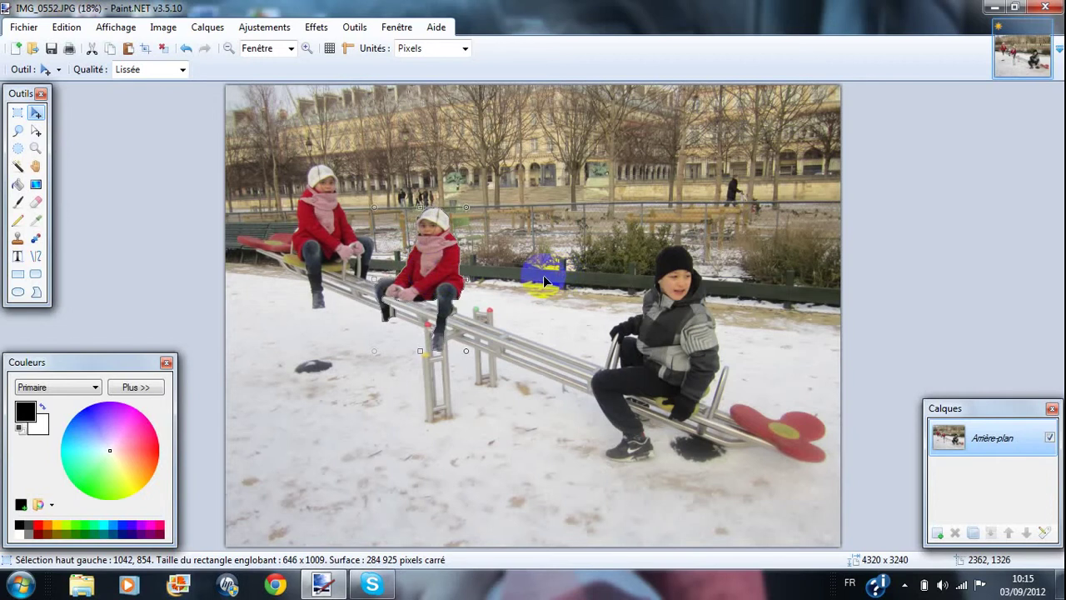
left_click_drag(543, 275, 536, 273)
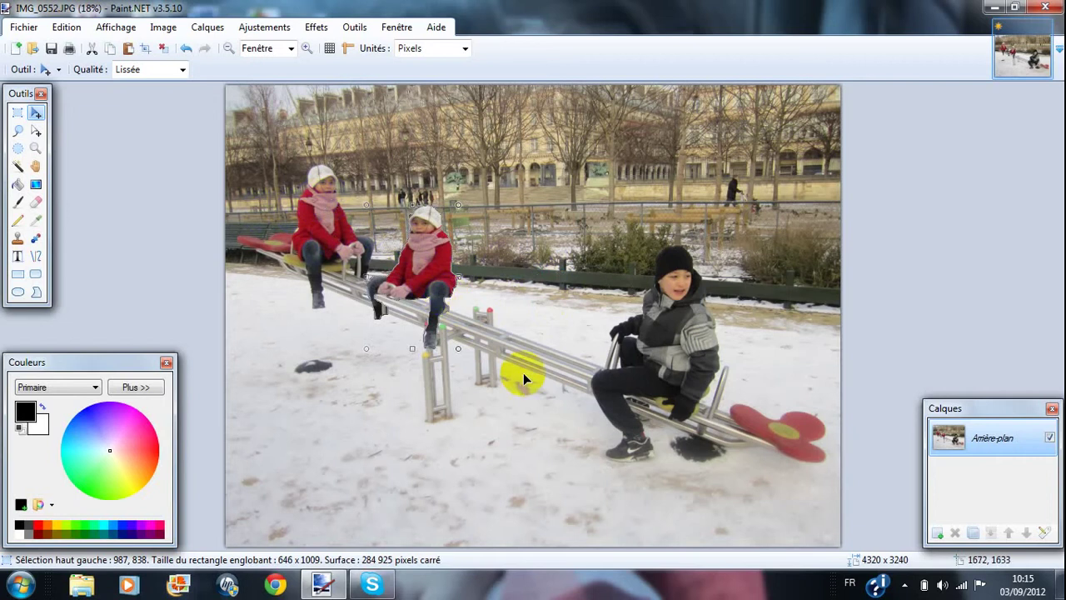
mouse_move(521, 358)
left_mouse_down()
mouse_move(466, 346)
mouse_move(492, 342)
mouse_move(508, 354)
left_mouse_up()
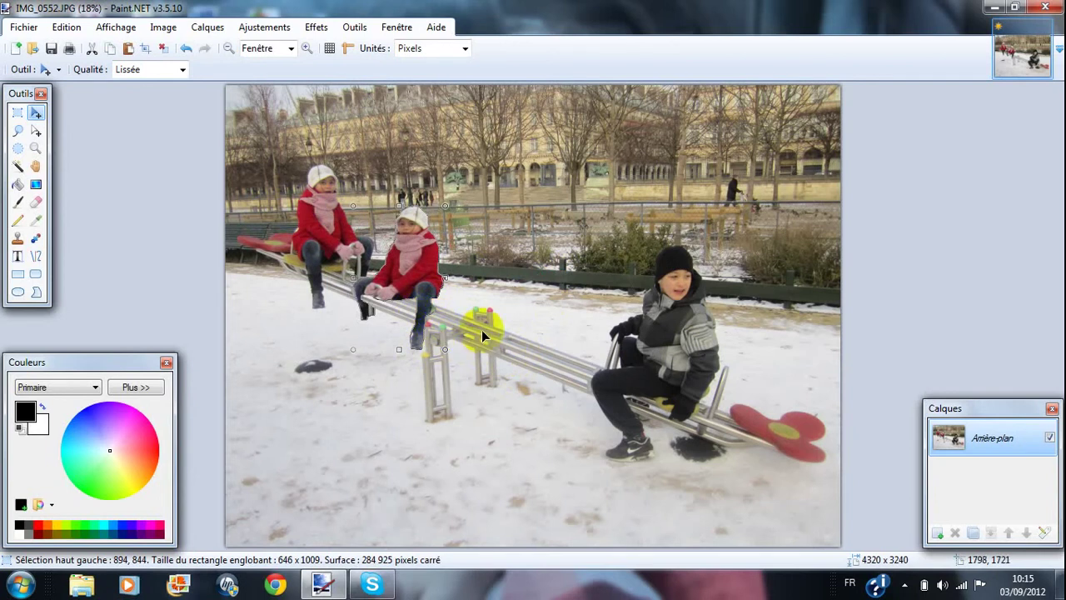
left_click_drag(398, 275, 407, 274)
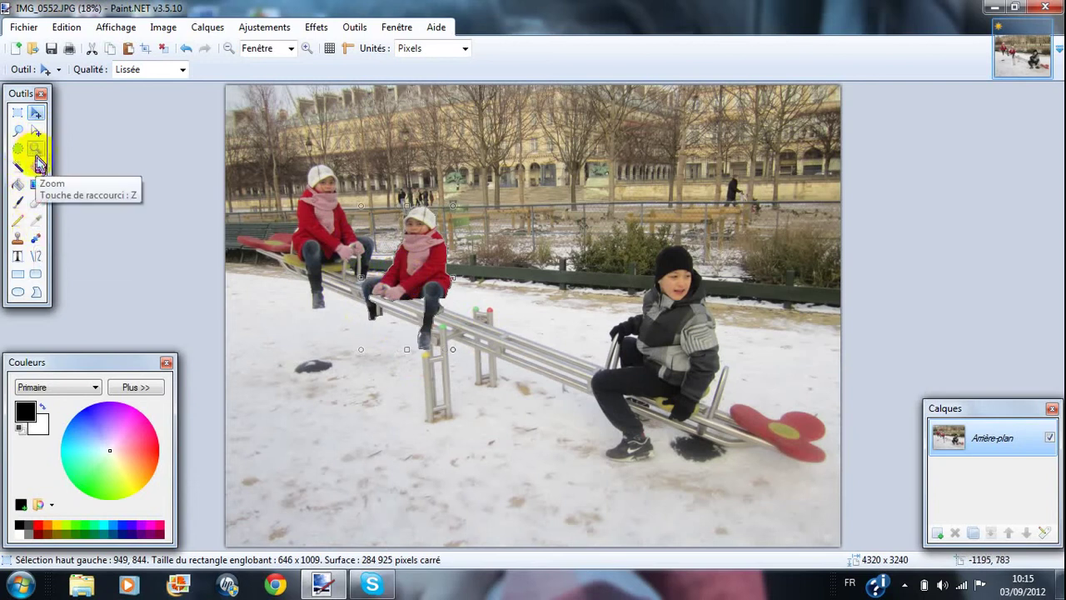
Step: Sample the dark trouser colour from the pasted girl's leg and retouch the leg's edge with a 2-pixel brush
left_click(36, 222)
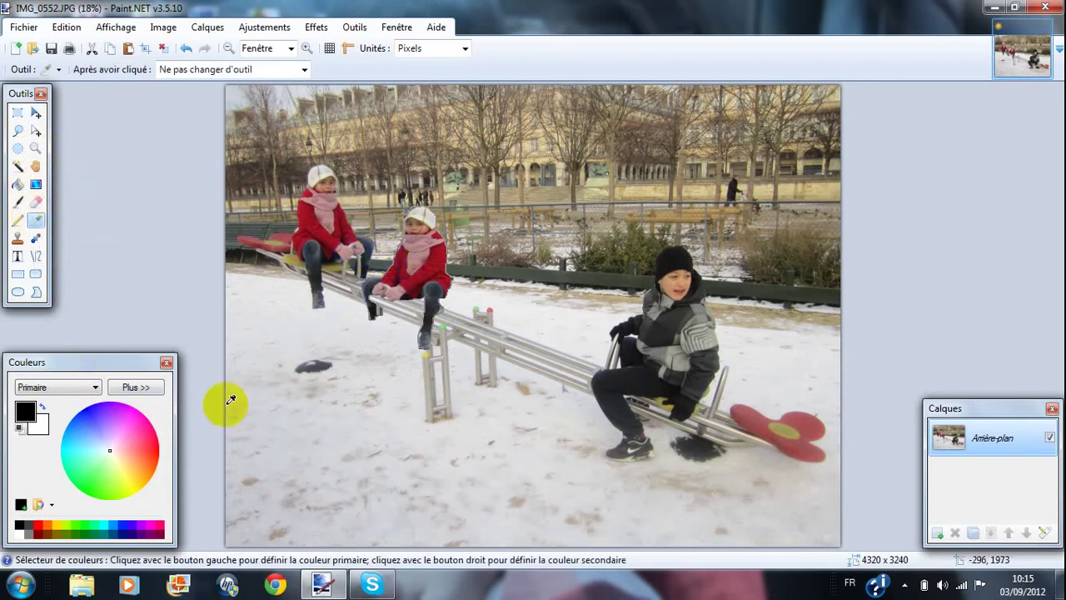
left_click(436, 297)
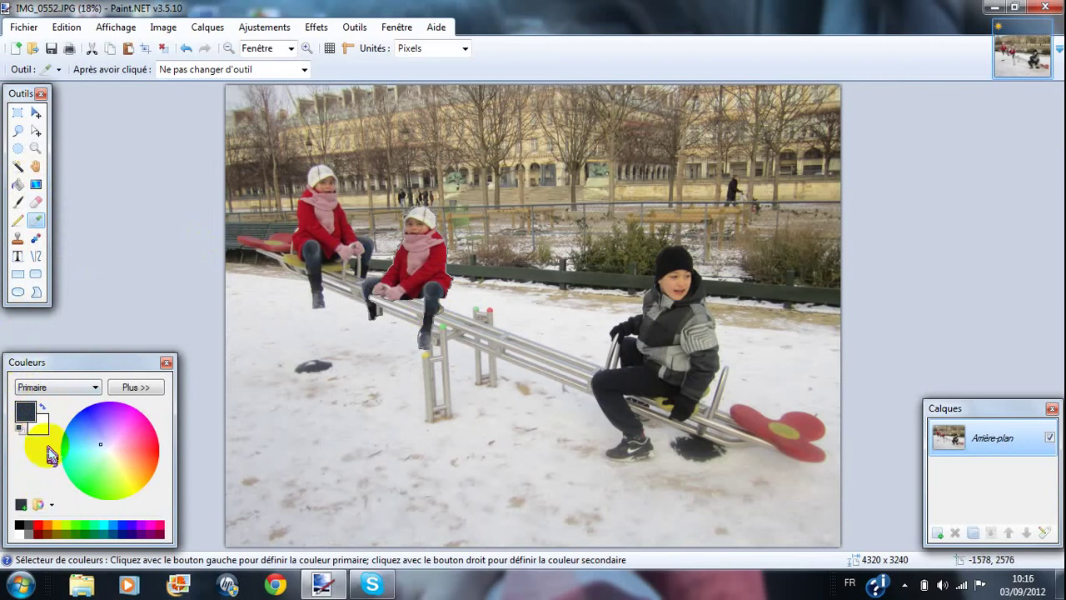
left_click(17, 202)
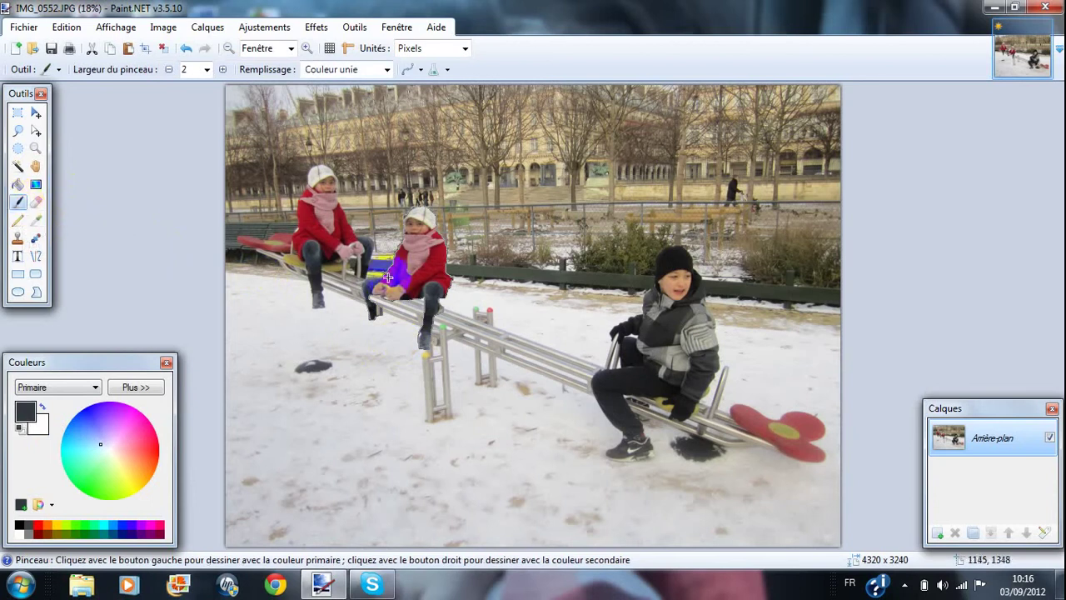
left_click_drag(432, 301, 446, 306)
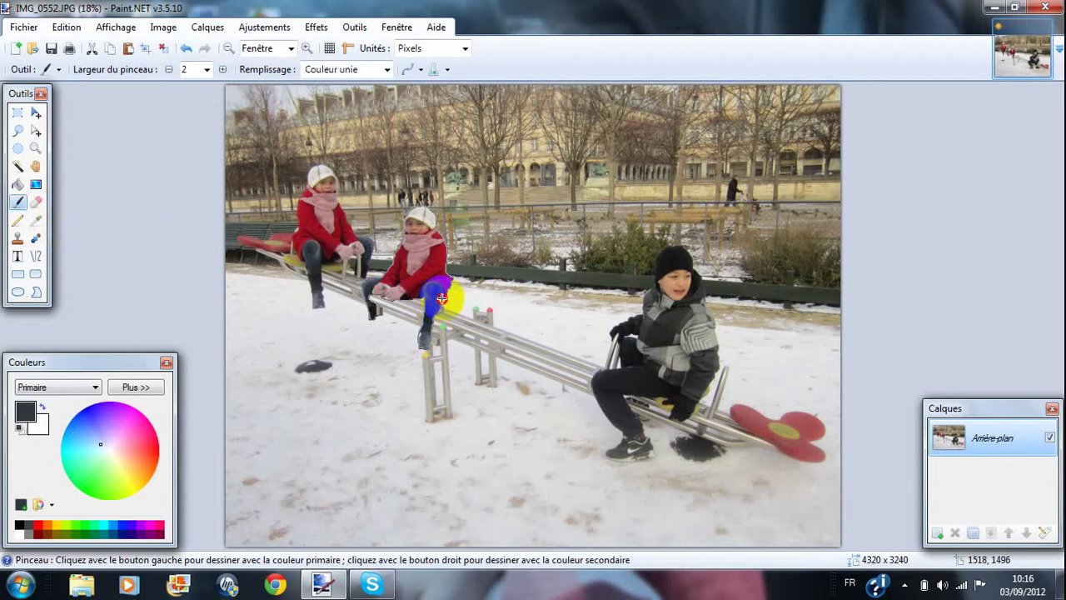
left_click_drag(437, 309, 529, 291)
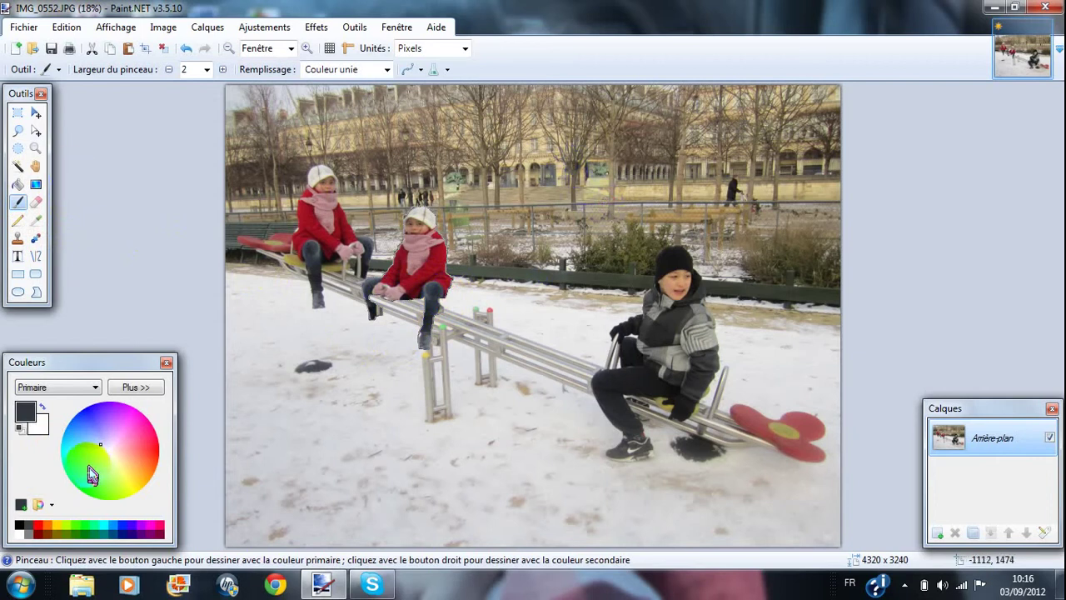
left_click(88, 389)
left_click(88, 391)
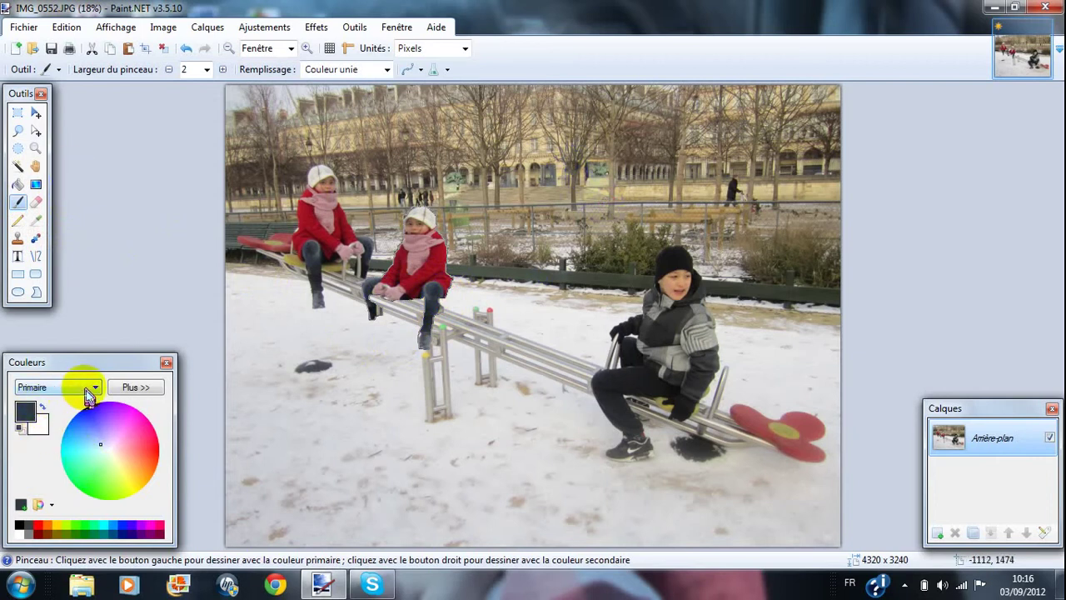
left_click(19, 220)
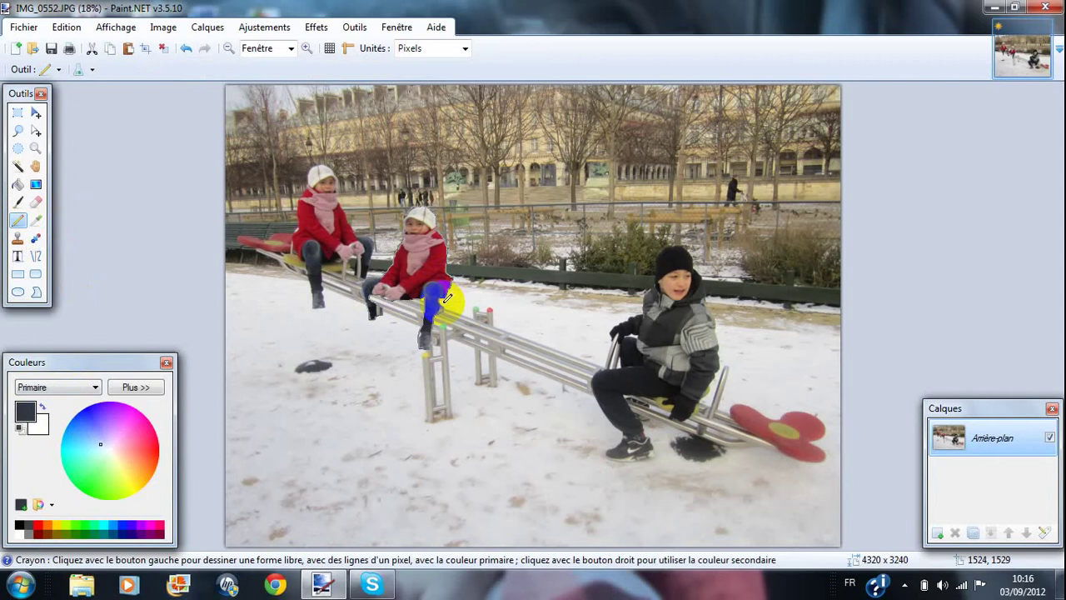
left_click(19, 203)
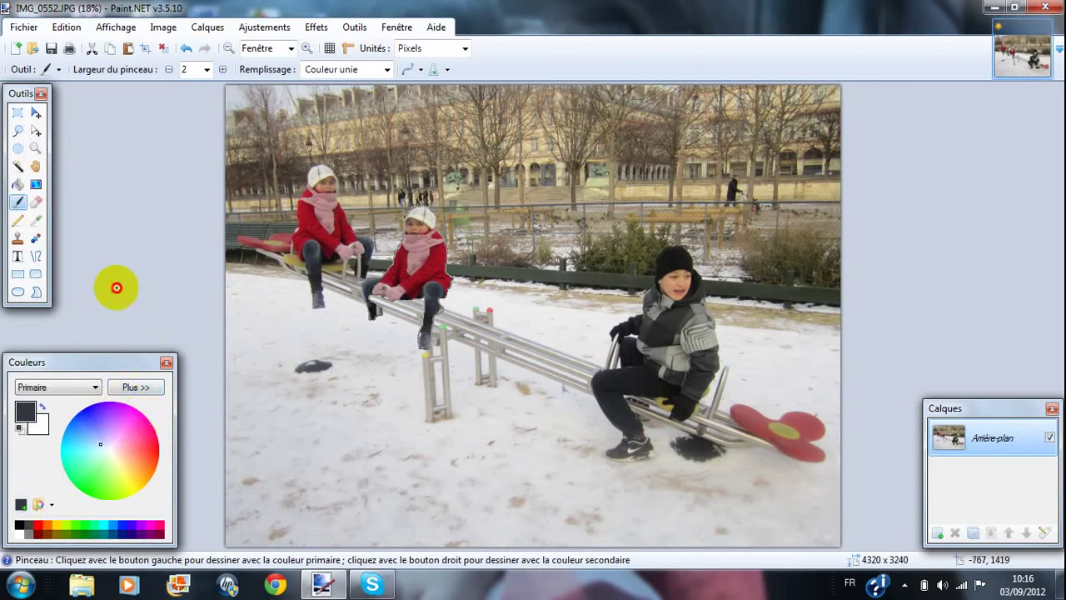
Step: Paste a second copy of the girl, mirror it horizontally at about 526 by 1009 pixels, and place it on the snow below the seesaw
left_click(19, 117)
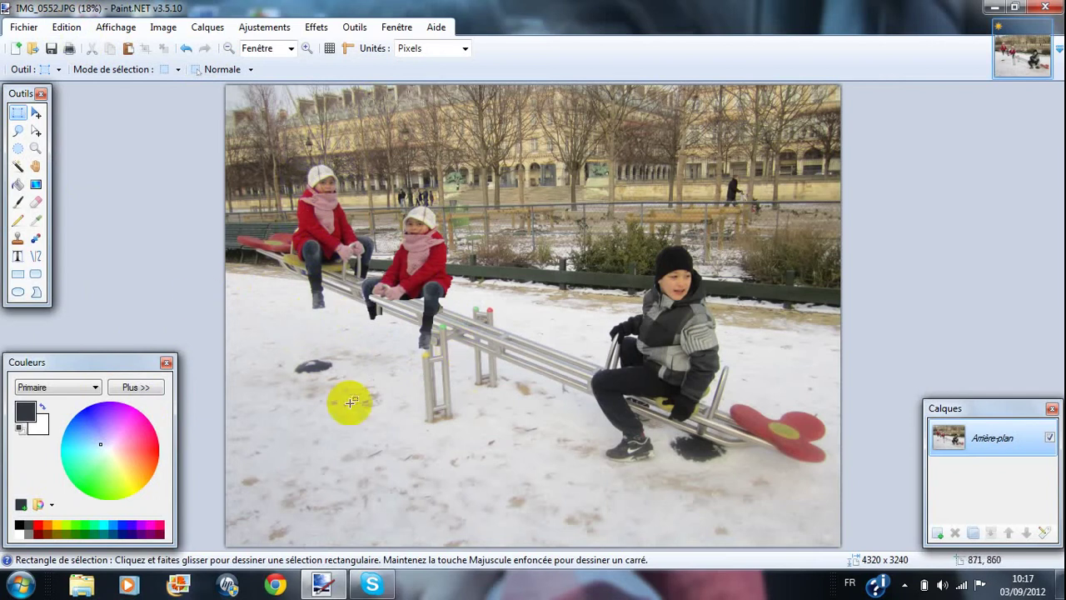
left_click(67, 29)
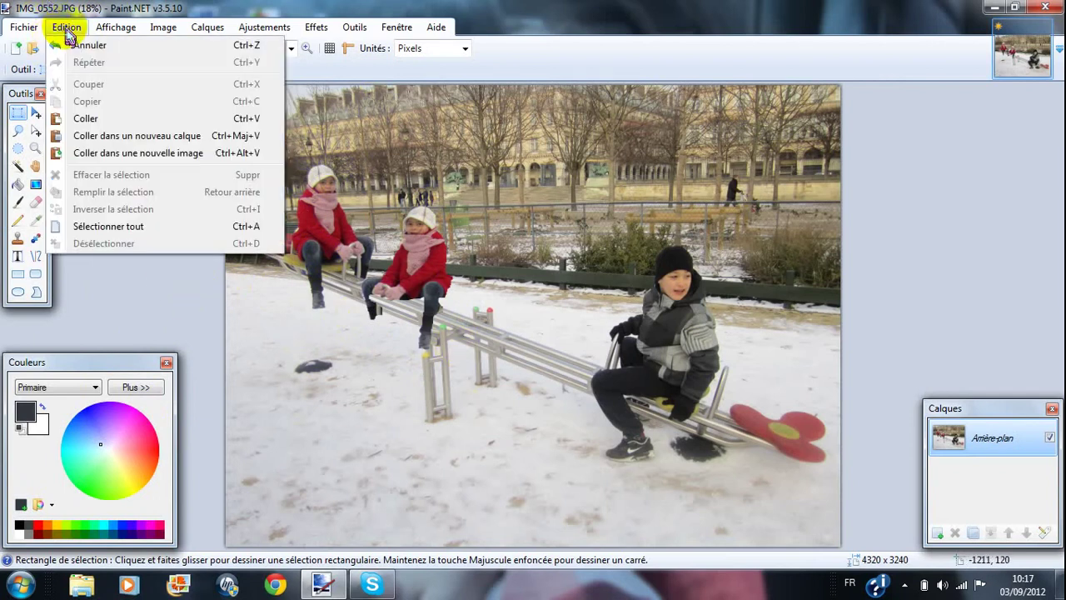
left_click(99, 119)
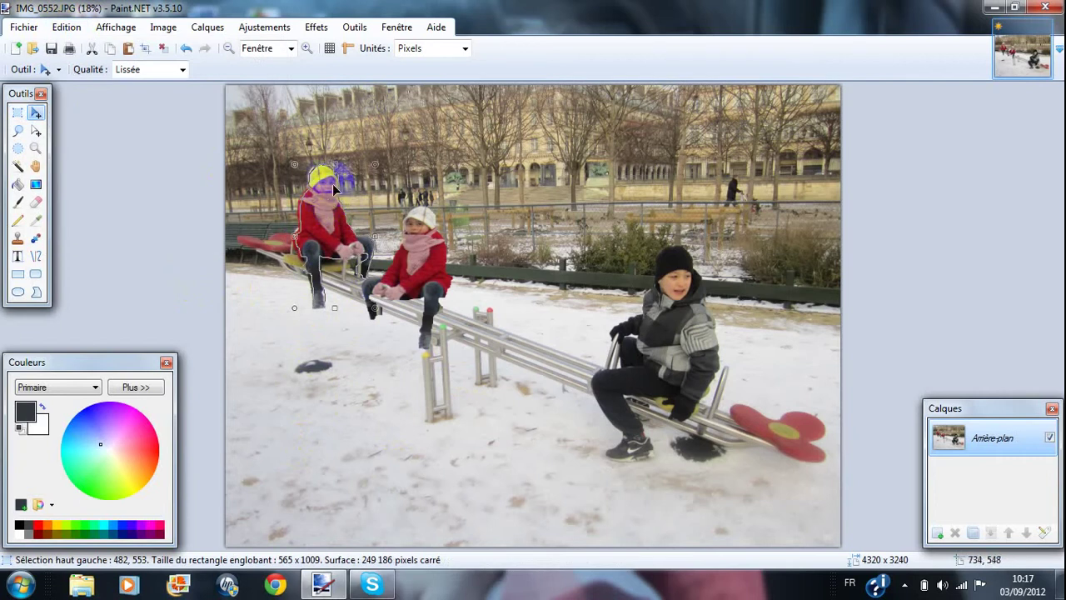
left_click_drag(331, 205, 357, 366)
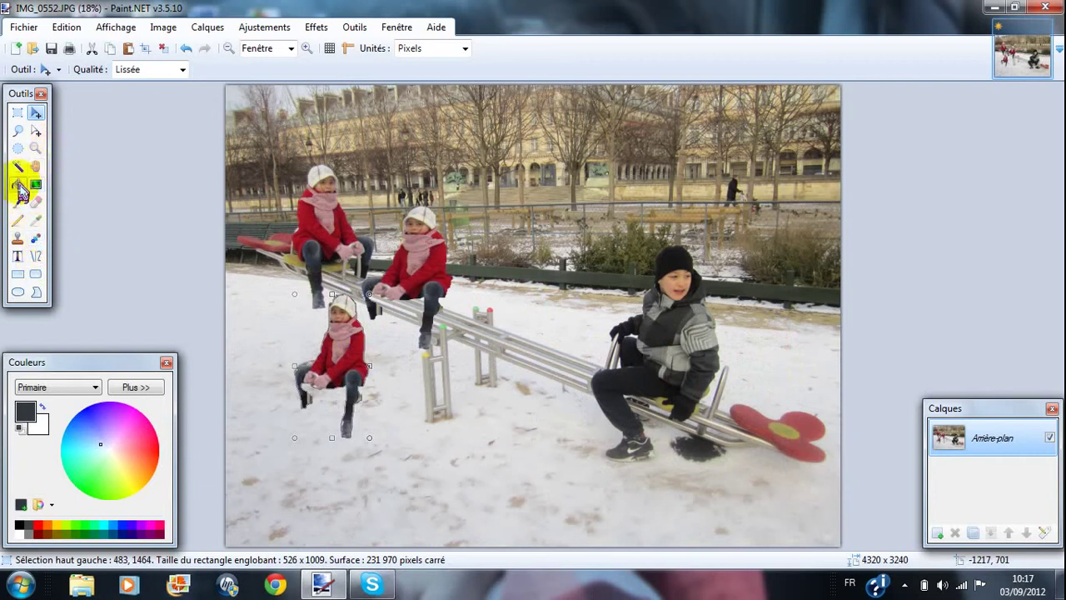
left_click(38, 207)
left_click(340, 357)
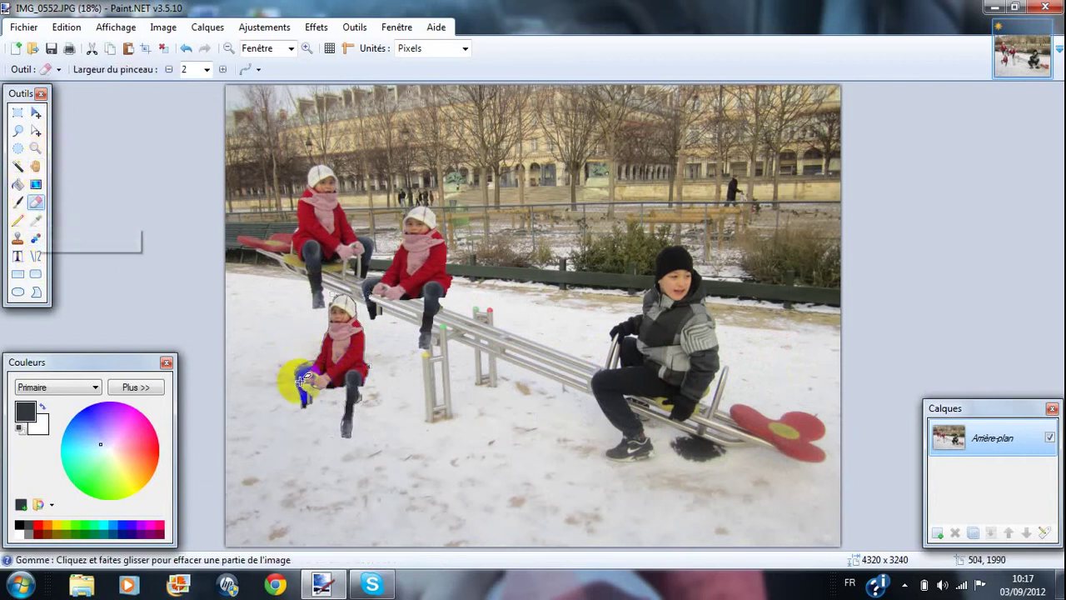
left_click_drag(286, 376, 338, 358)
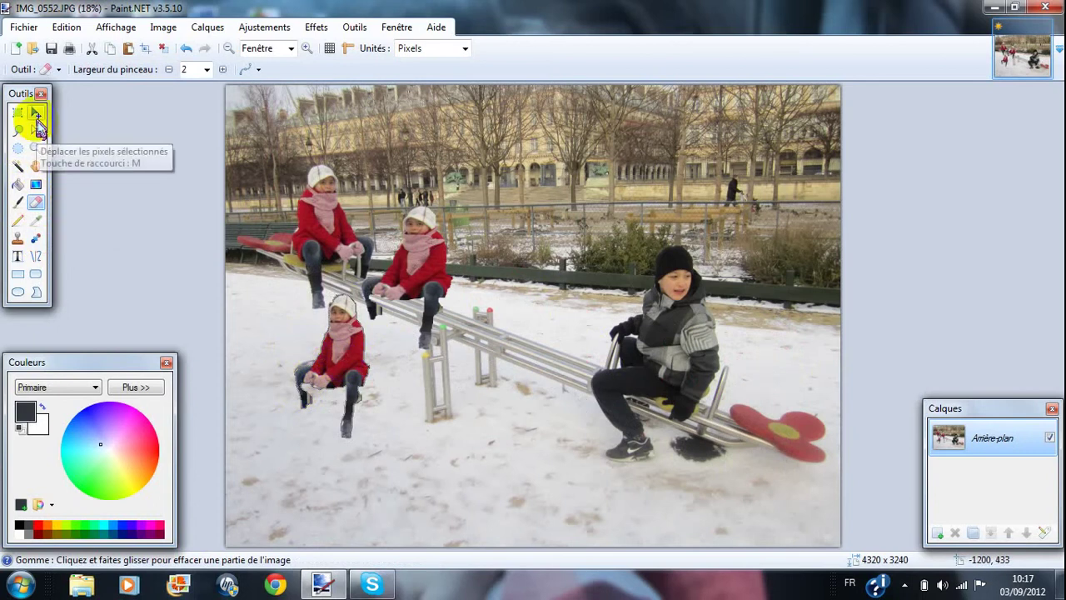
left_click(35, 166)
left_click(340, 360)
mouse_move(340, 360)
left_mouse_down()
mouse_move(327, 358)
mouse_move(345, 357)
left_mouse_up()
left_click(35, 112)
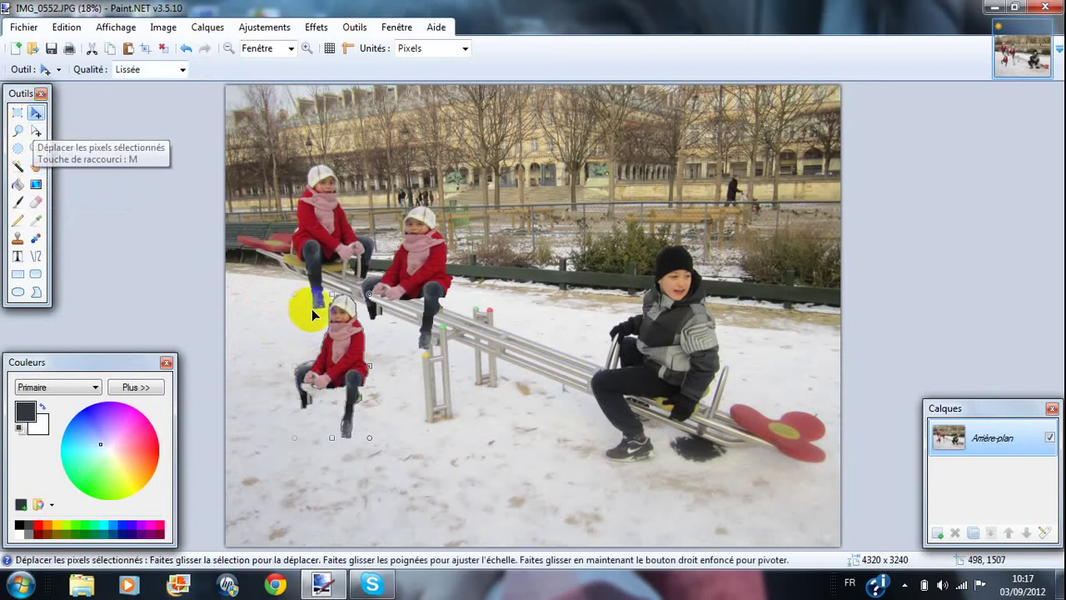
mouse_move(340, 380)
left_mouse_down()
mouse_move(326, 360)
mouse_move(338, 373)
left_mouse_up()
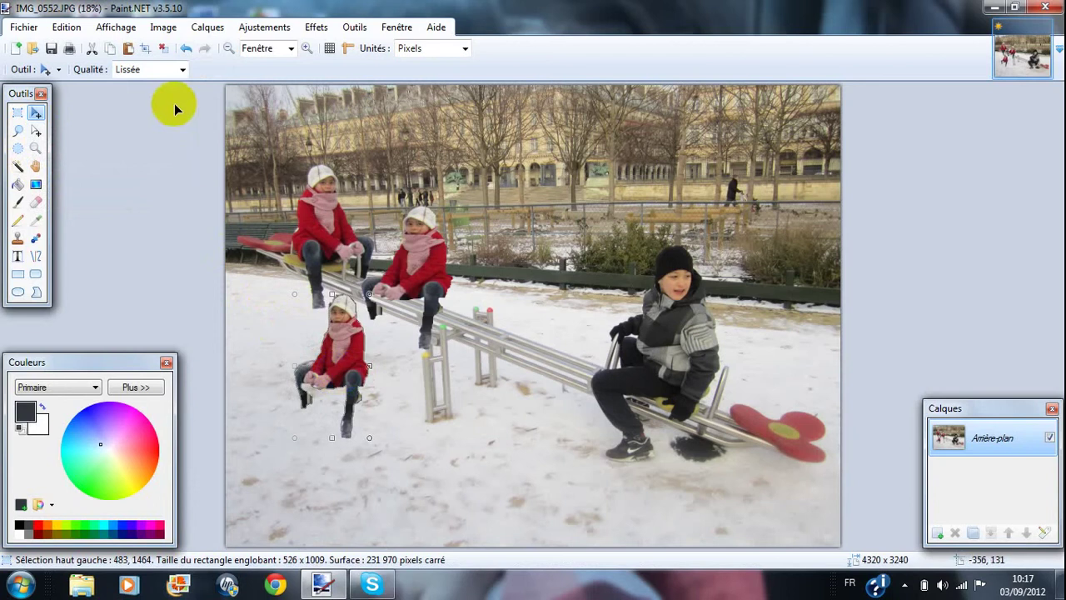
Step: Paste a third copy of the girl, mirrored, over the red seat behind the boy and stretch it to about 744 by 1387 pixels
left_click(67, 26)
left_click(95, 117)
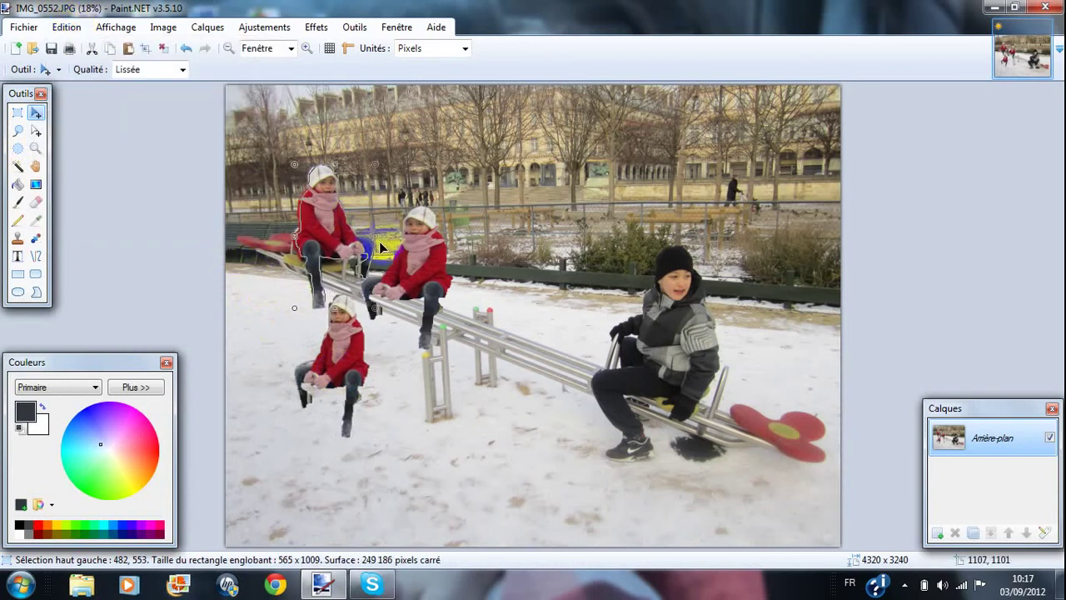
left_click_drag(377, 237, 768, 401)
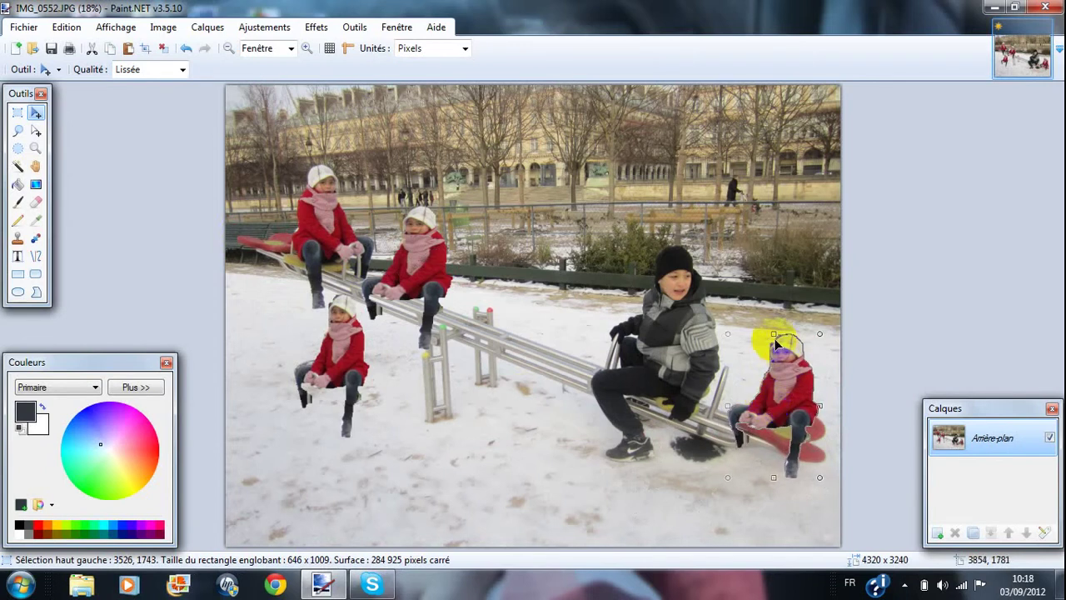
left_click_drag(774, 333, 770, 280)
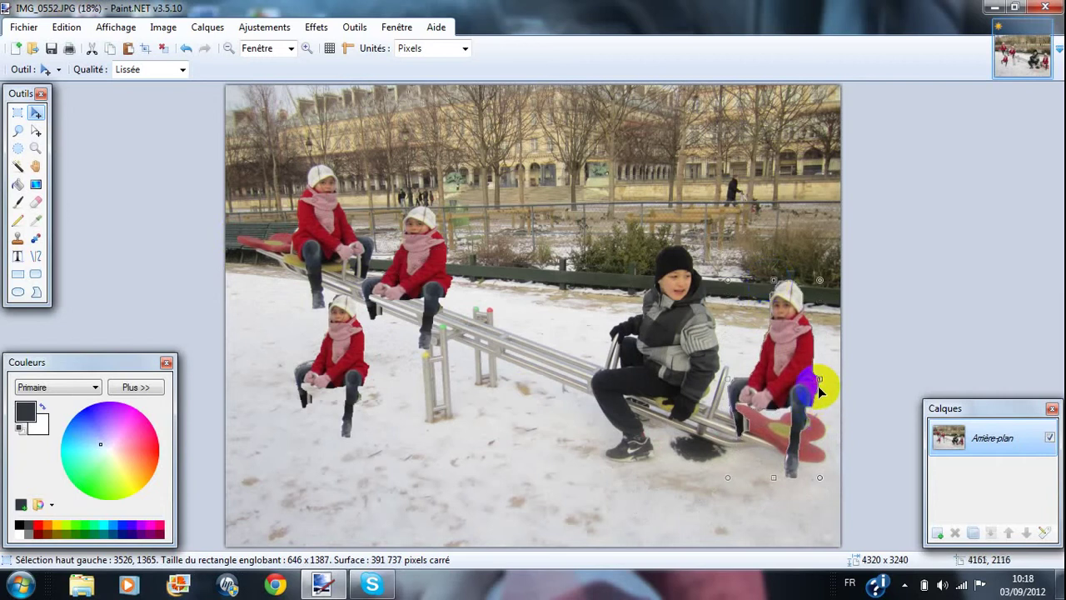
mouse_move(819, 380)
left_mouse_down()
mouse_move(831, 375)
mouse_move(805, 366)
left_mouse_up()
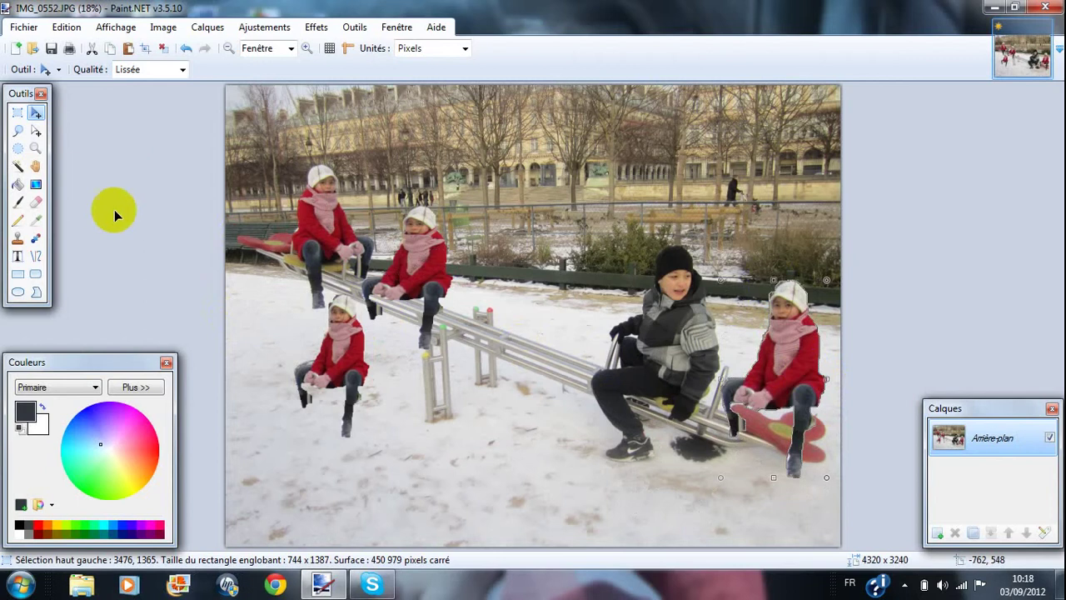
Step: Erase around the leg of the pasted girl behind the boy, above the red seat, increasing the eraser width to 12
left_click(36, 203)
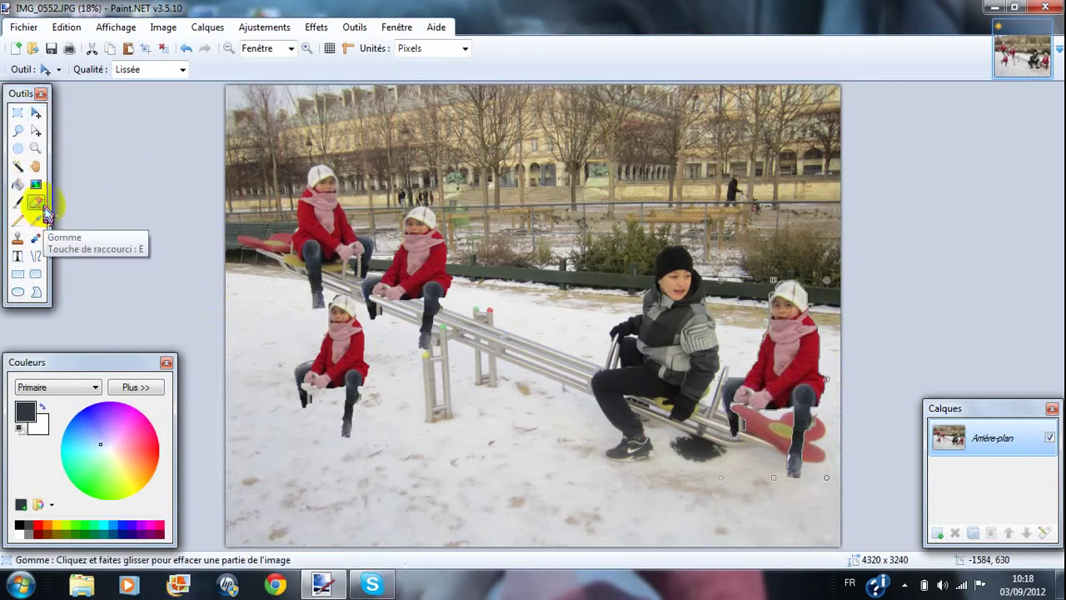
mouse_move(594, 428)
left_mouse_down()
mouse_move(725, 440)
mouse_move(742, 419)
left_mouse_up()
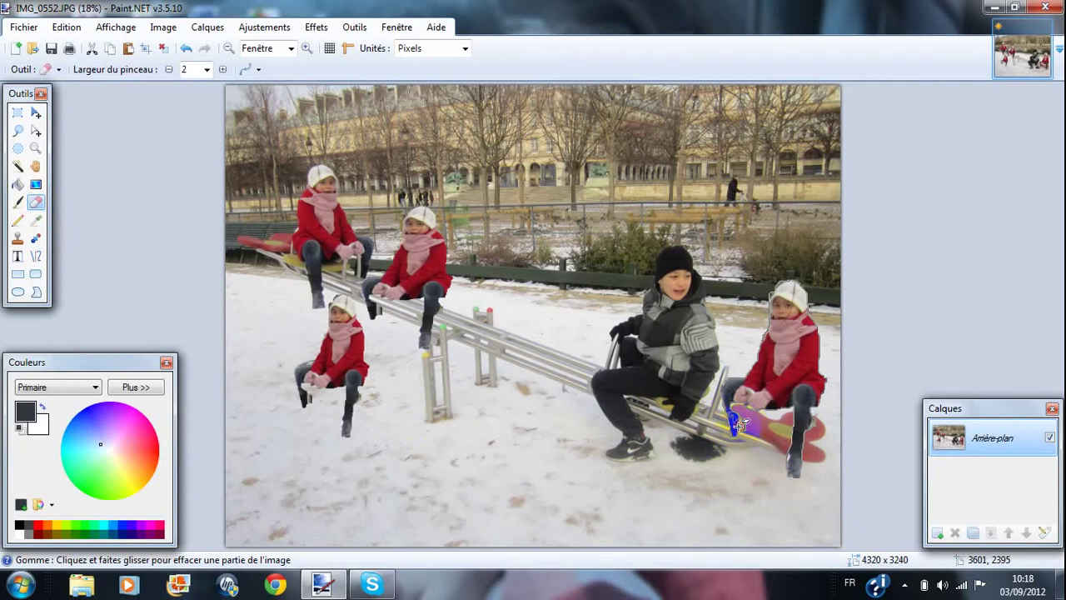
left_click(50, 74)
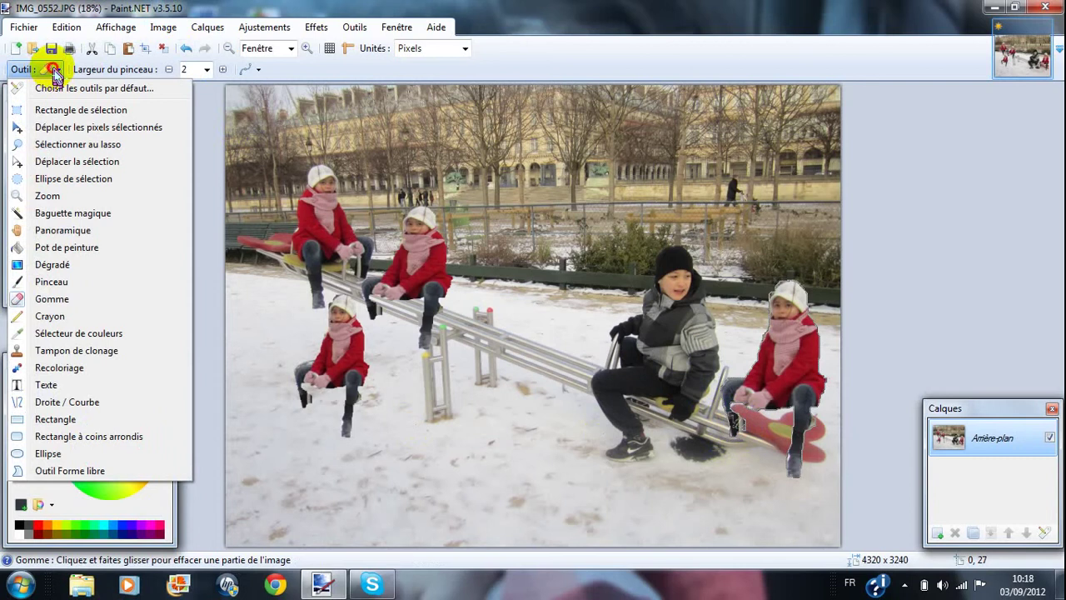
left_click(223, 70)
left_click(223, 70)
left_click(223, 70)
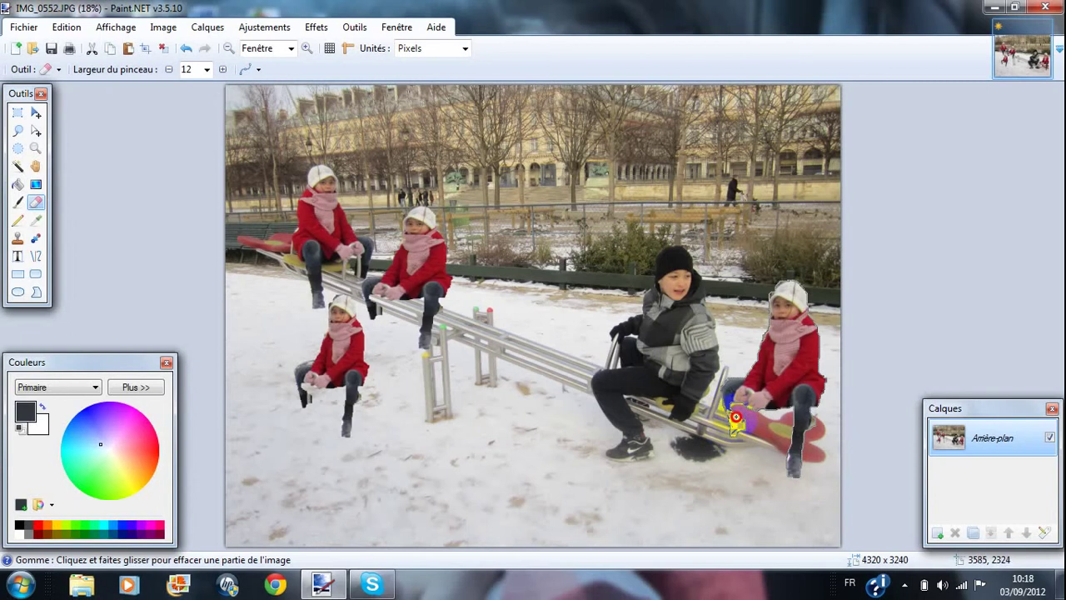
left_click_drag(735, 416, 737, 423)
Step: Close the program and discard the unsaved changes to IMG_0552.JPG
left_click(1046, 6)
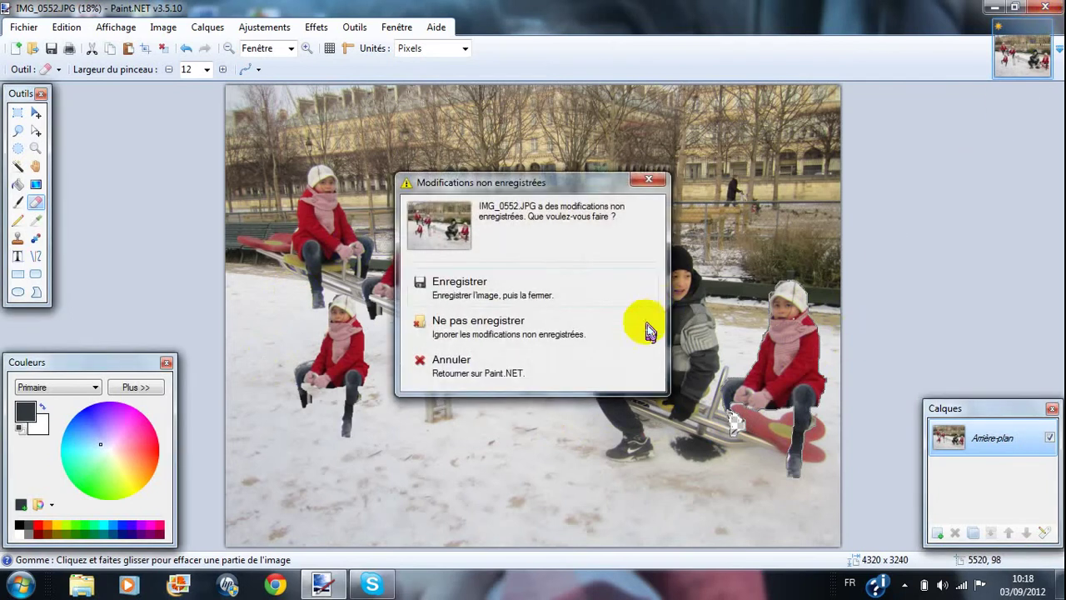
left_click(608, 346)
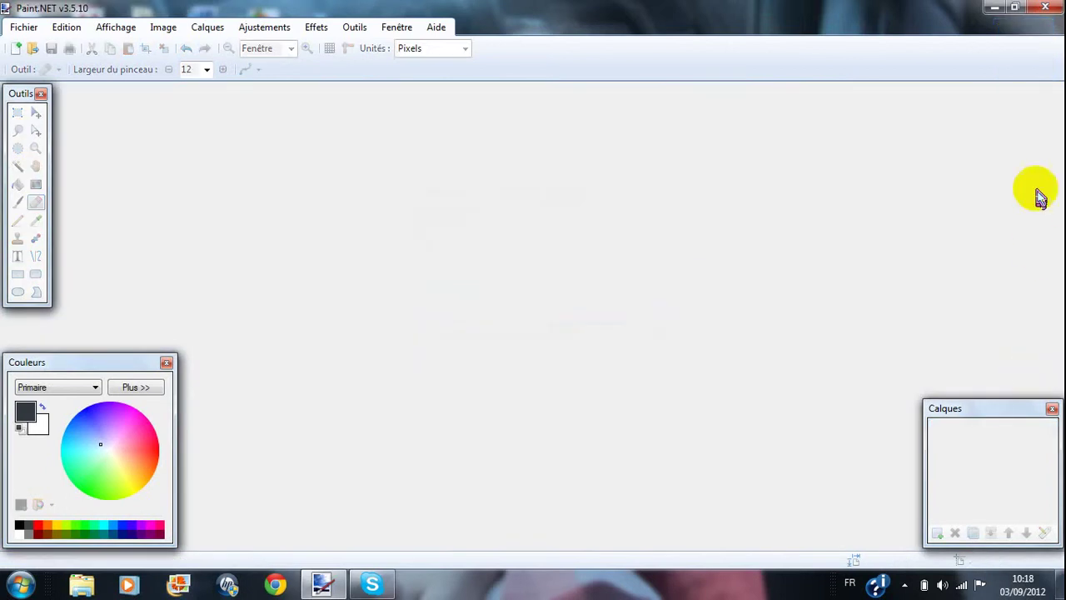